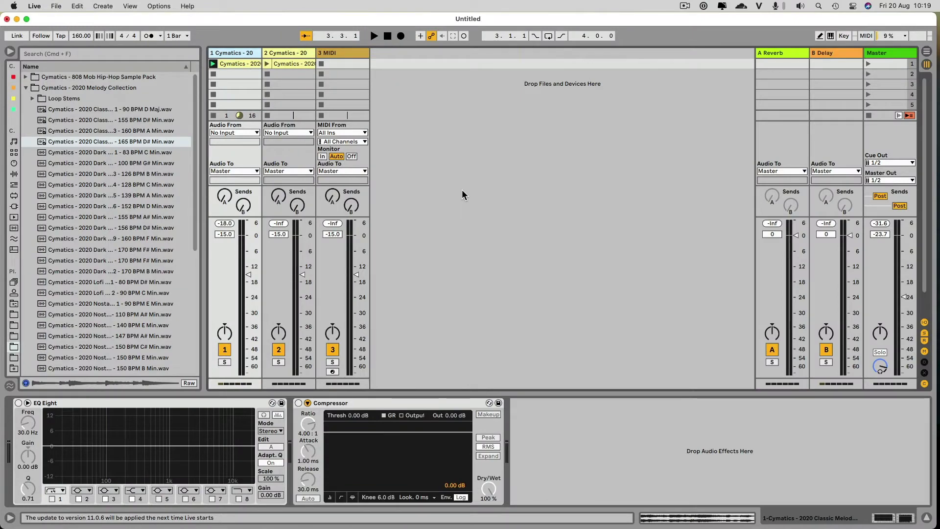
Hide the mixer's sends section and show it again
left_click(213, 74)
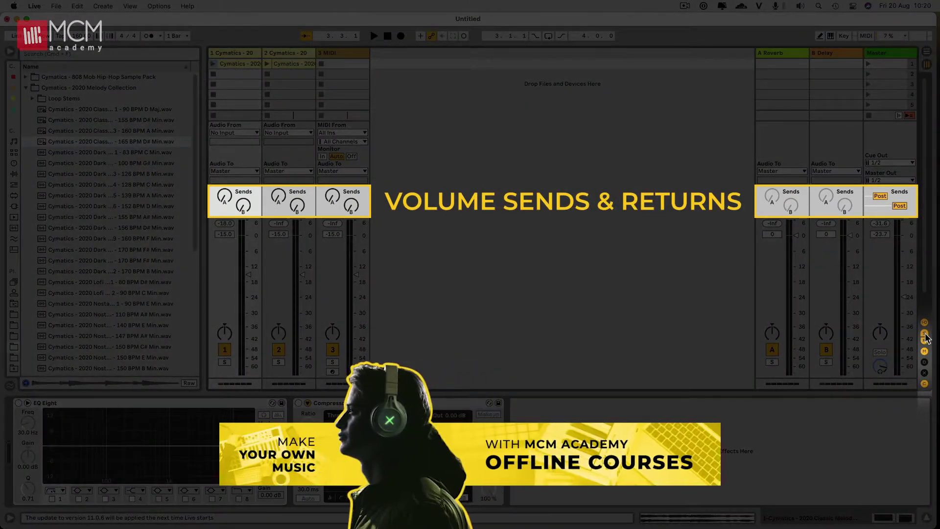
left_click(925, 335)
left_click(925, 335)
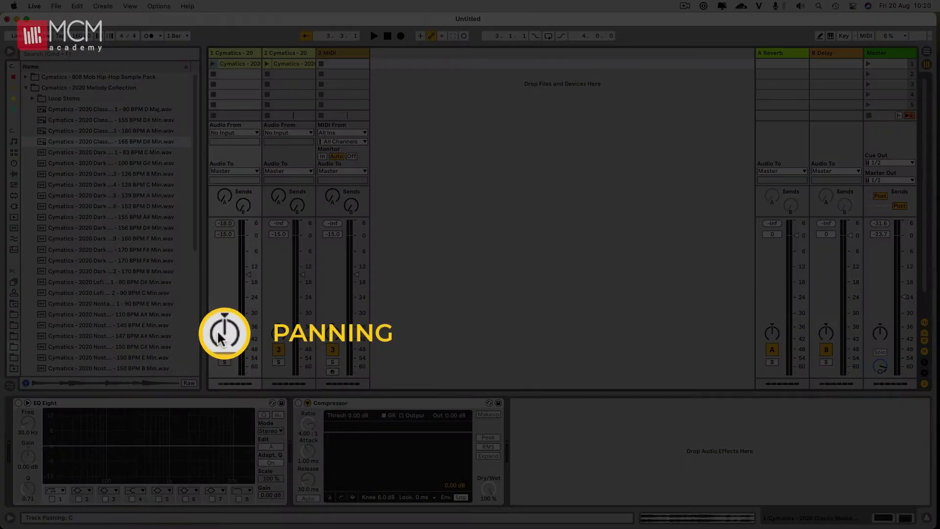
Try the pan control on track 1, and mute and unmute the track
left_click_drag(219, 338, 219, 323)
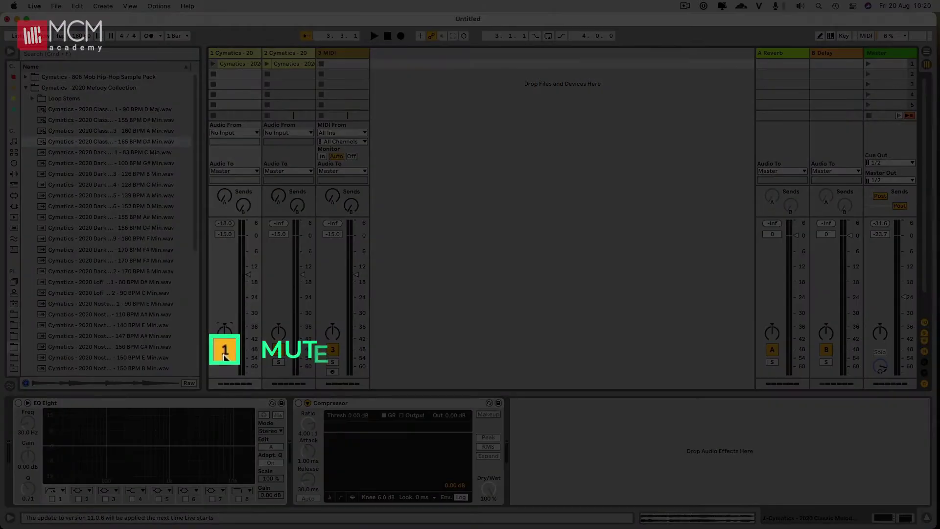
left_click(224, 354)
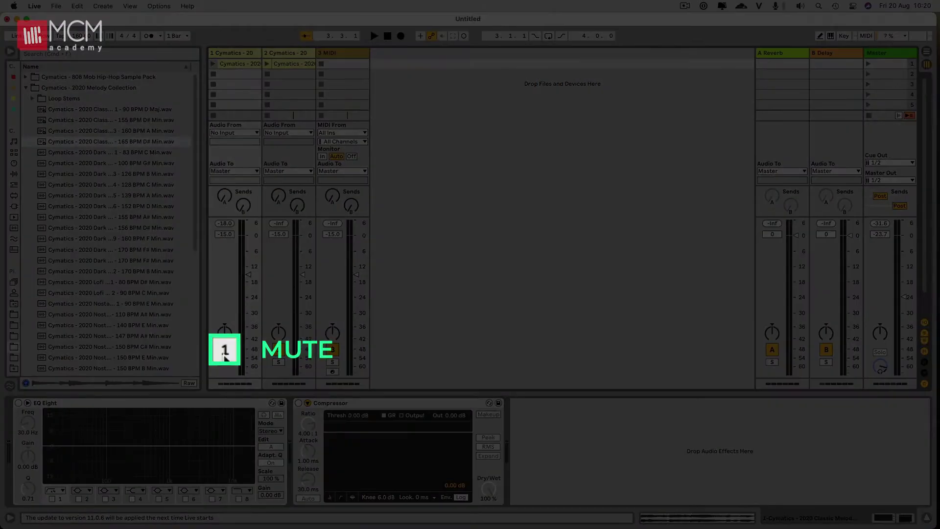
left_click(224, 354)
Solo track 1 and launch its first clip, ending with solo off and playback stopped
left_click(225, 362)
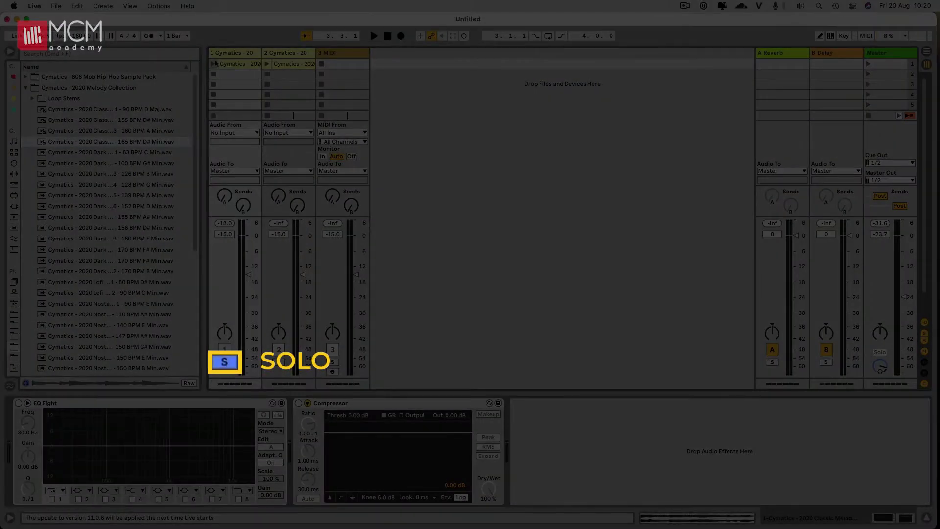
left_click(214, 64)
left_click(225, 363)
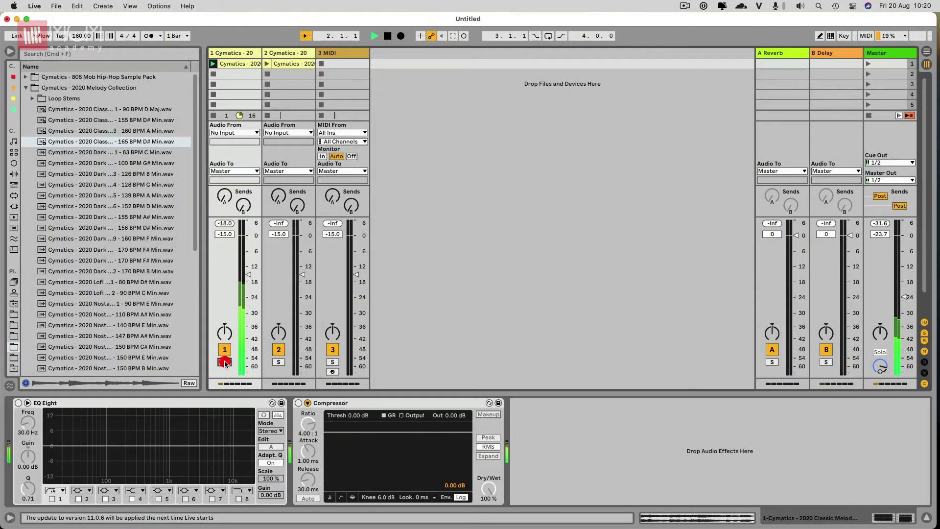
key("space")
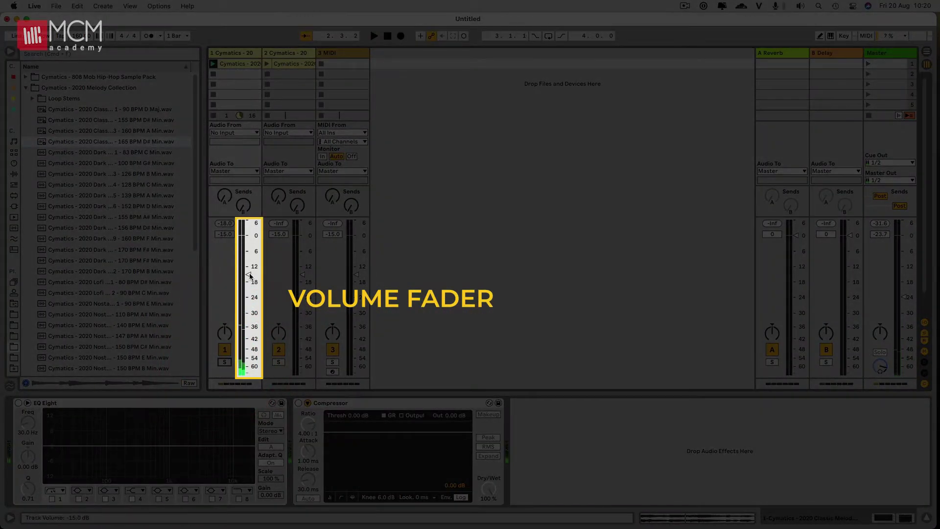
Lower track 1's volume to -16.6 dB and reset its peak level indicator
left_click(250, 277)
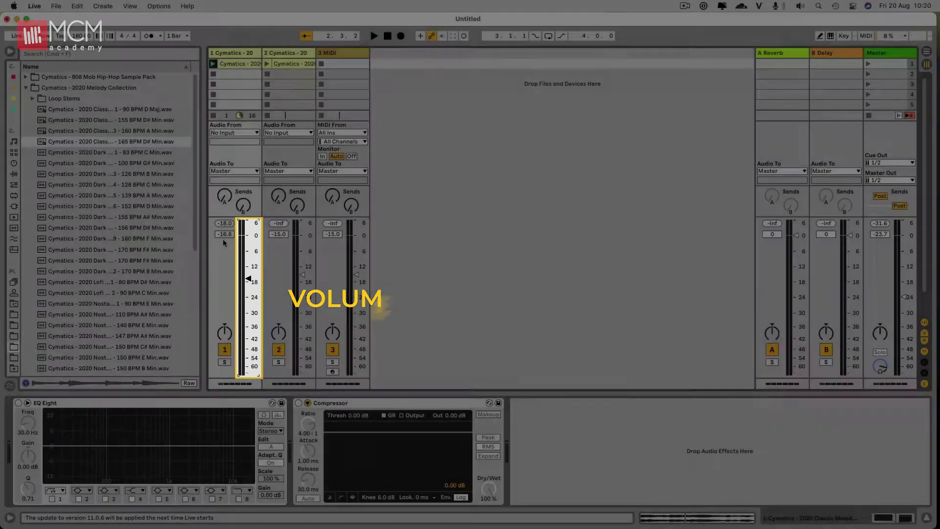
left_click(225, 234)
left_click(225, 223)
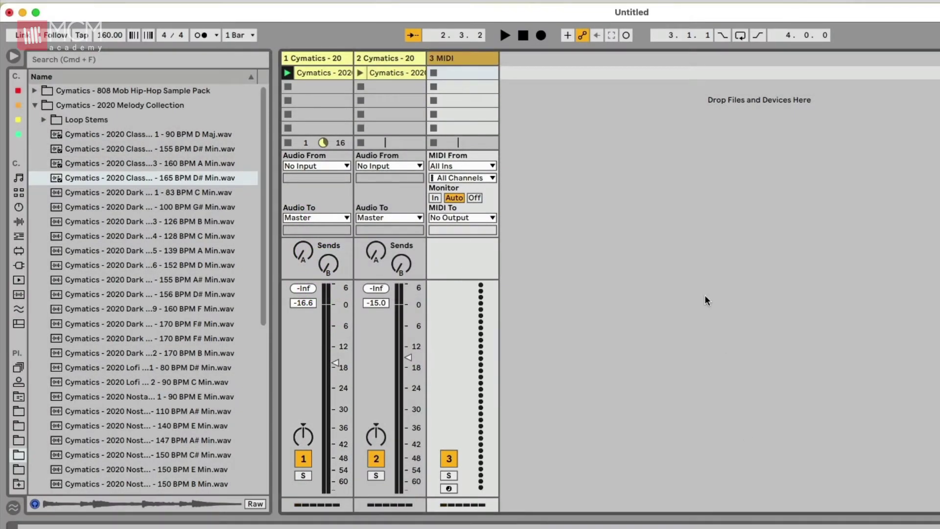
Insert a new MIDI track after the existing MIDI track and select it
left_click(460, 56)
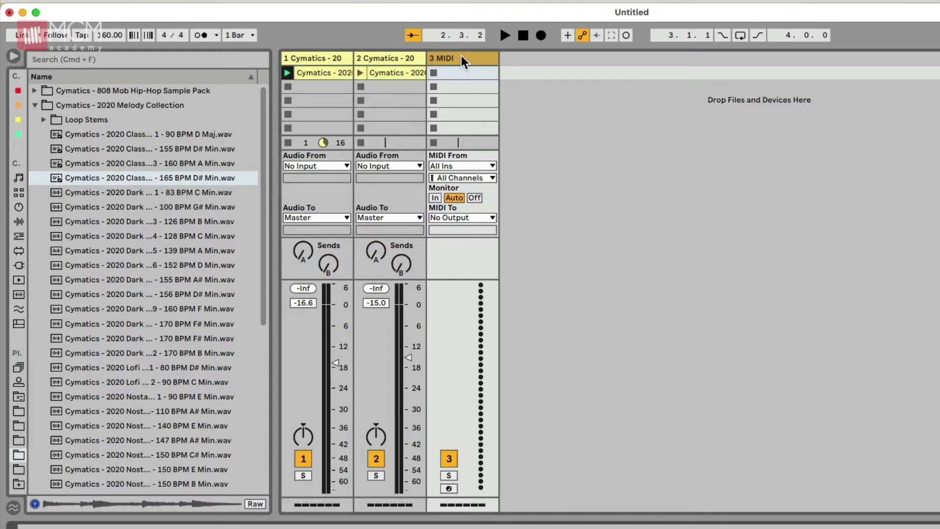
key("super+shift+t")
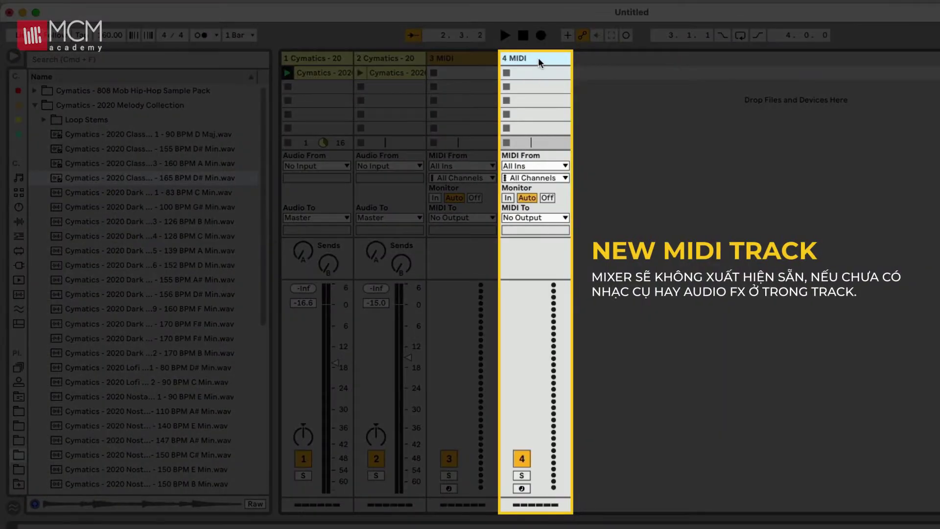
left_click(538, 57)
Load the Analog instrument onto the new MIDI track and set the track's volume to -14.7 dB
left_click(19, 222)
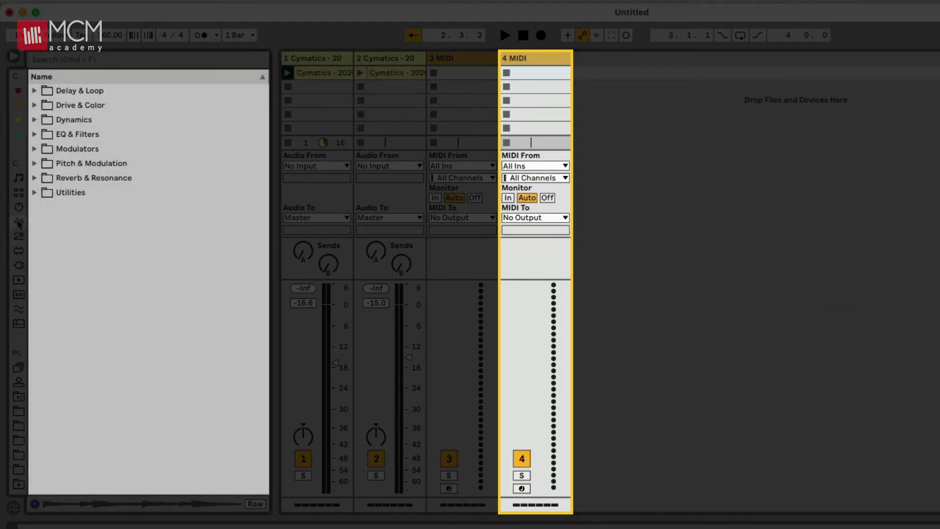
left_click(18, 209)
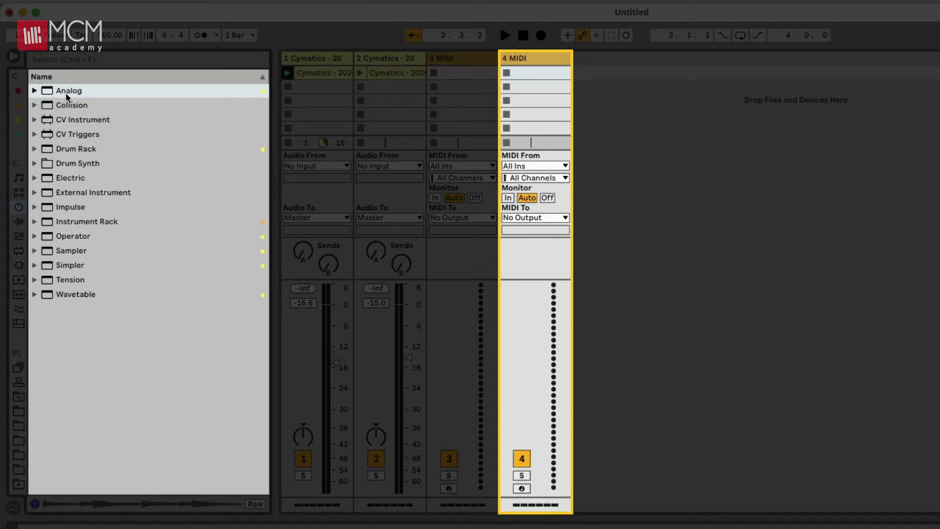
left_click_drag(66, 92, 532, 363)
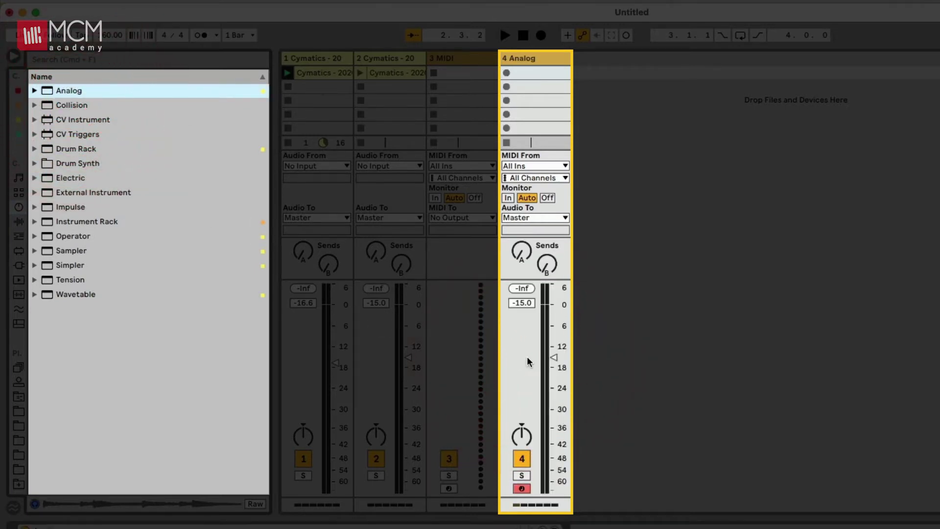
mouse_move(554, 358)
left_mouse_down()
mouse_move(554, 336)
mouse_move(554, 357)
left_mouse_up()
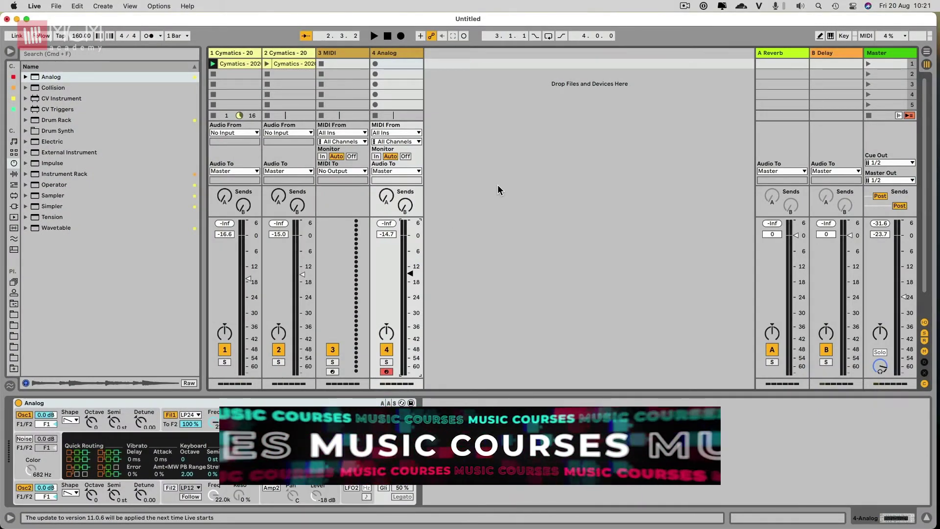
Group the two Cymatics audio tracks
left_click(234, 87)
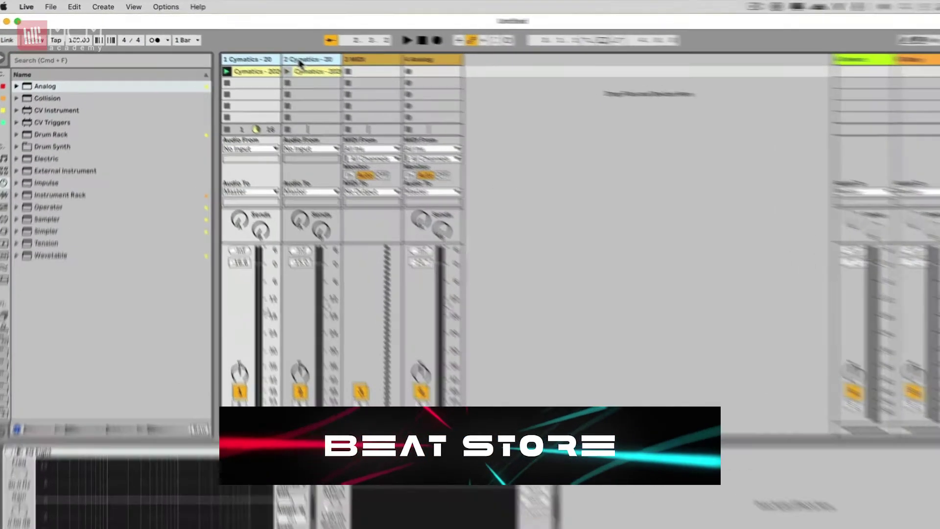
right_click(277, 52)
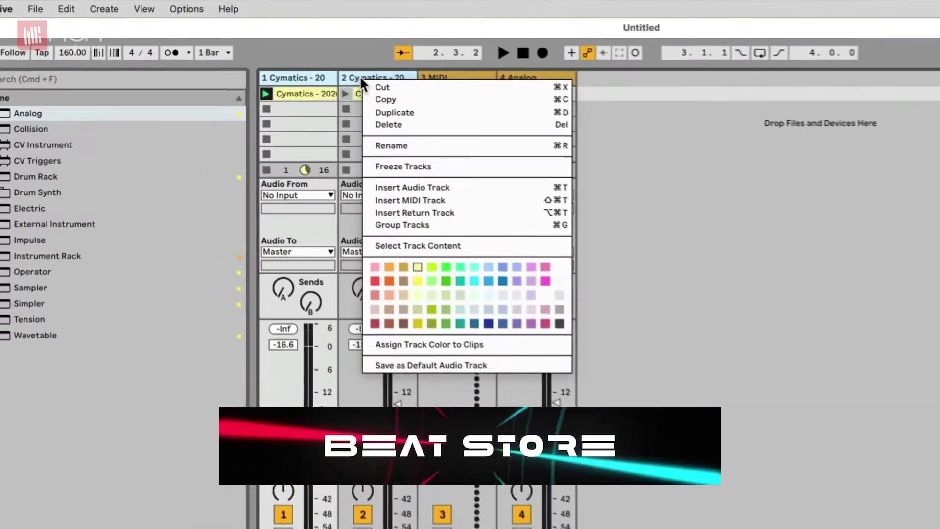
left_click(457, 227)
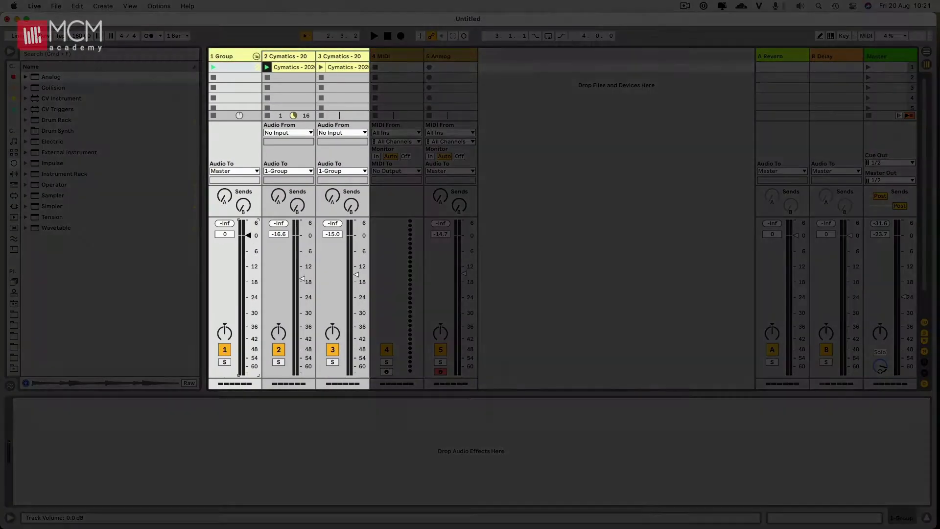
Play the grouped clips, set the group track's volume to -5.4 dB and try its solo
left_click_drag(248, 235, 248, 303)
left_click_drag(248, 251, 248, 250)
key("space")
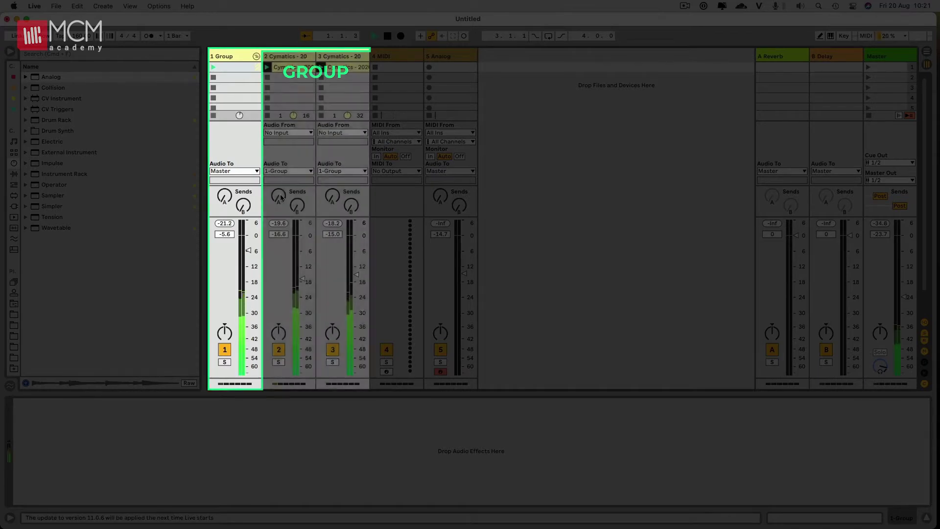
left_click_drag(248, 250, 249, 253)
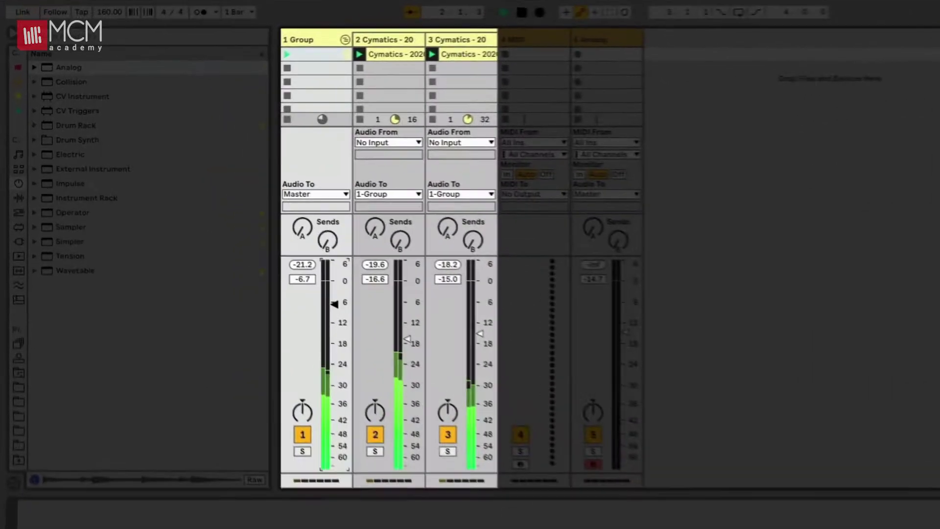
mouse_move(334, 304)
left_mouse_down()
mouse_move(335, 468)
mouse_move(335, 310)
mouse_move(345, 306)
left_mouse_up()
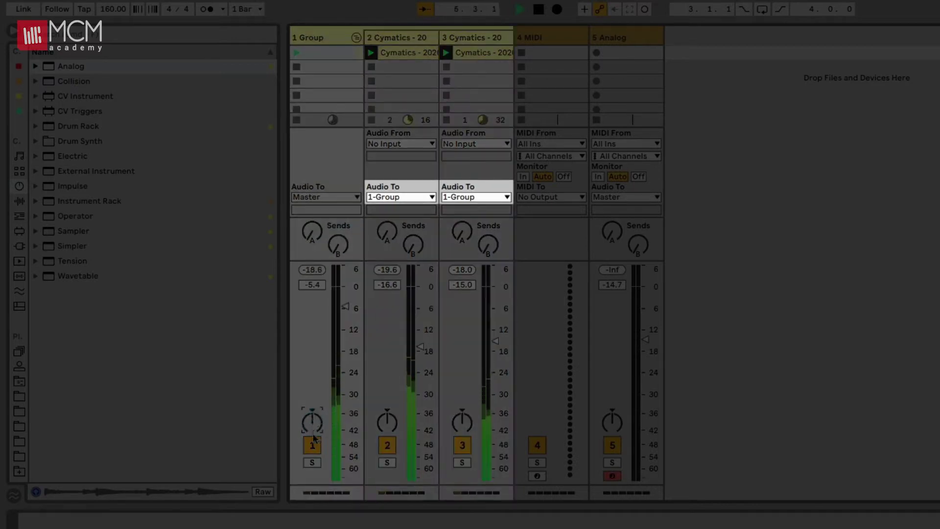
left_click(313, 461)
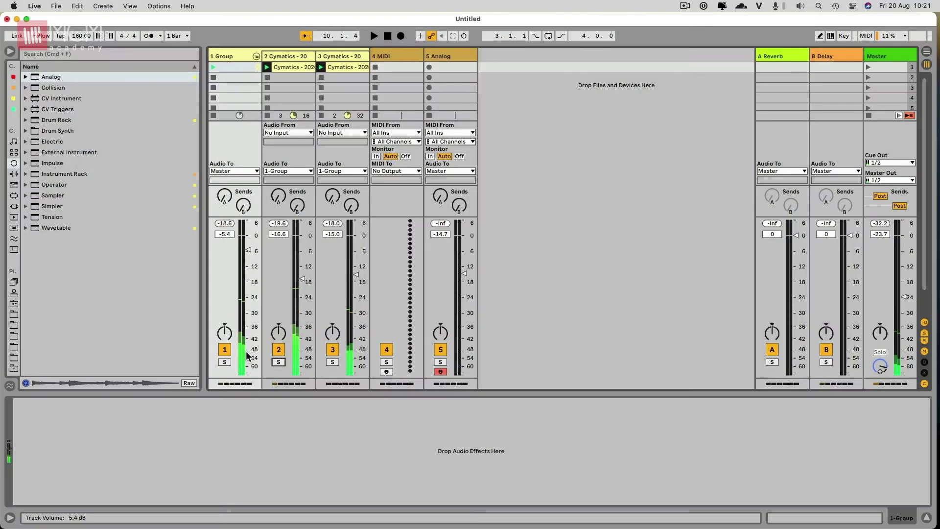
Check the audio output routing options of both grouped Cymatics tracks, keeping 1-Group selected
left_click(304, 171)
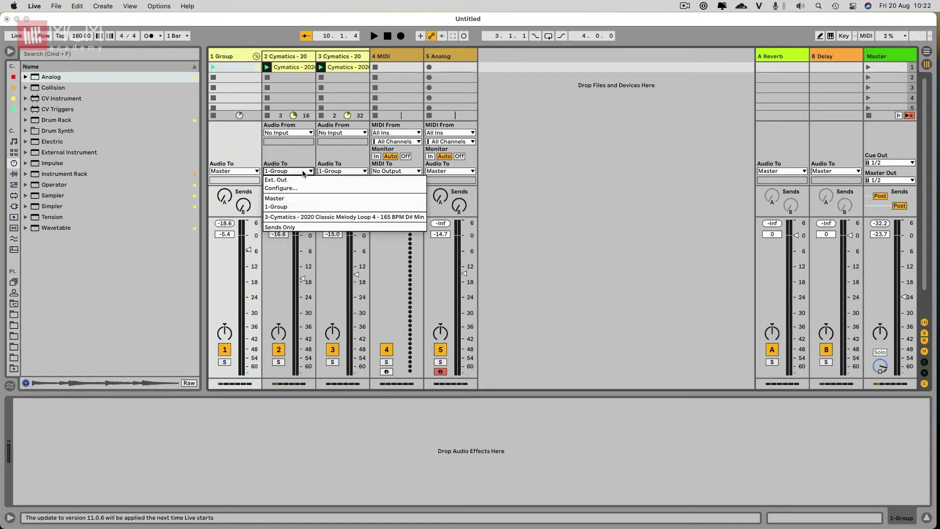
left_click(293, 207)
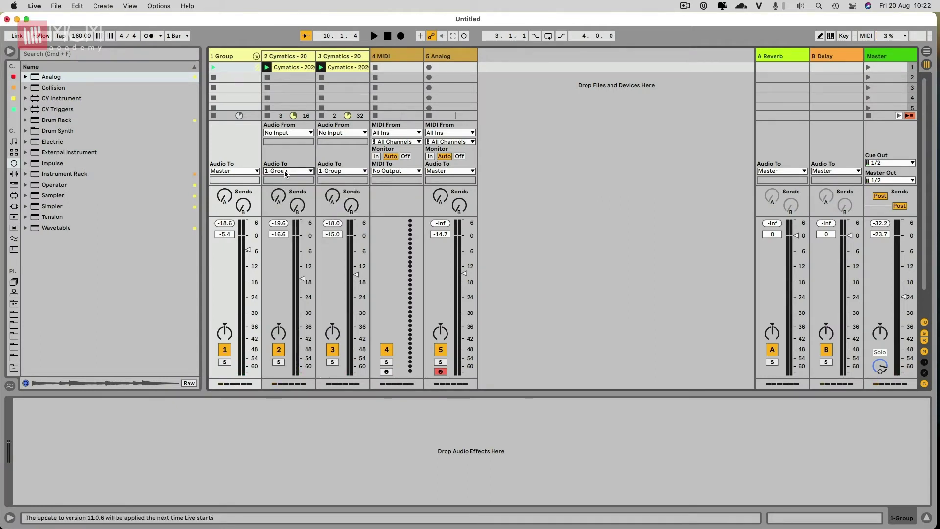
left_click(325, 171)
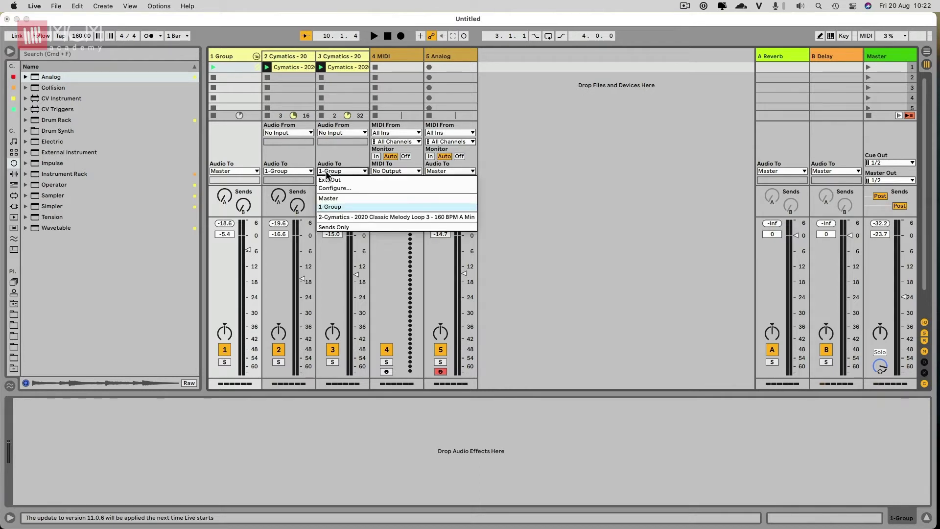
left_click(319, 206)
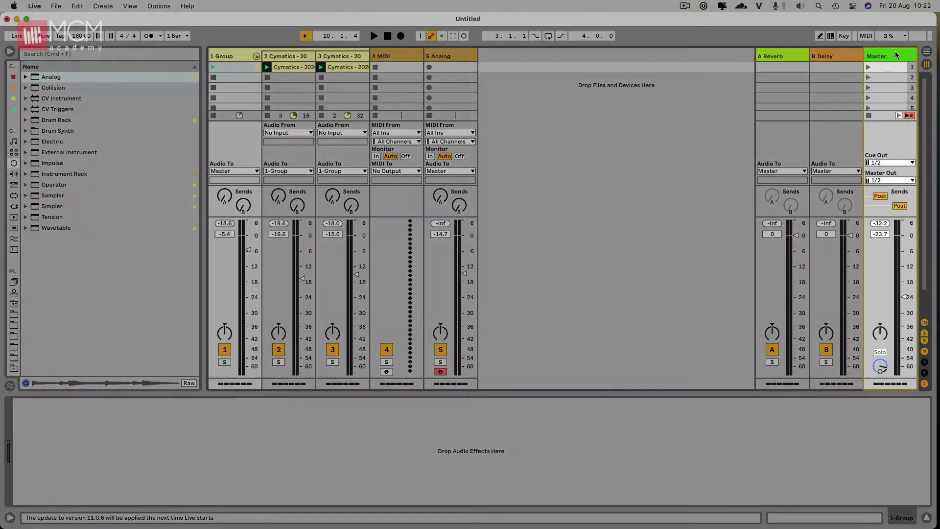
Examine the Master track in both Session and Arrangement views, returning to Session View with its devices shown
left_click(896, 54)
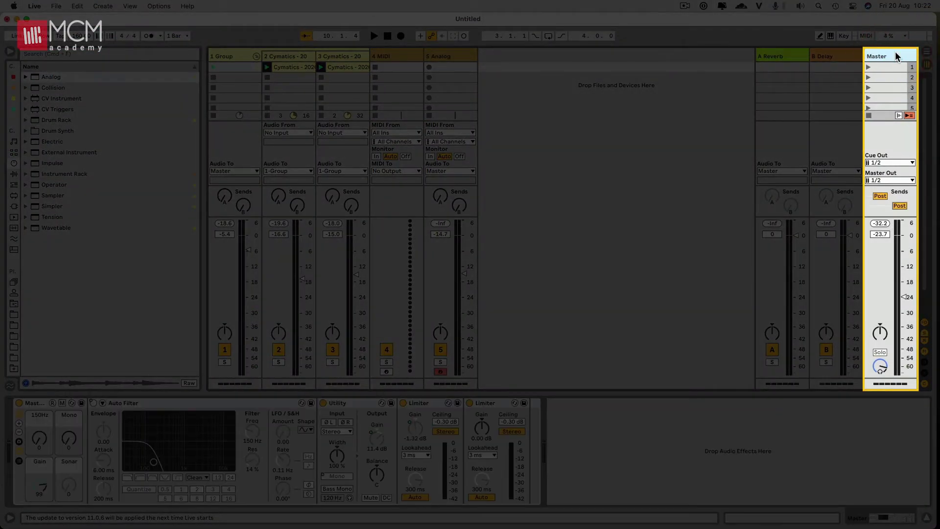
key("Tab")
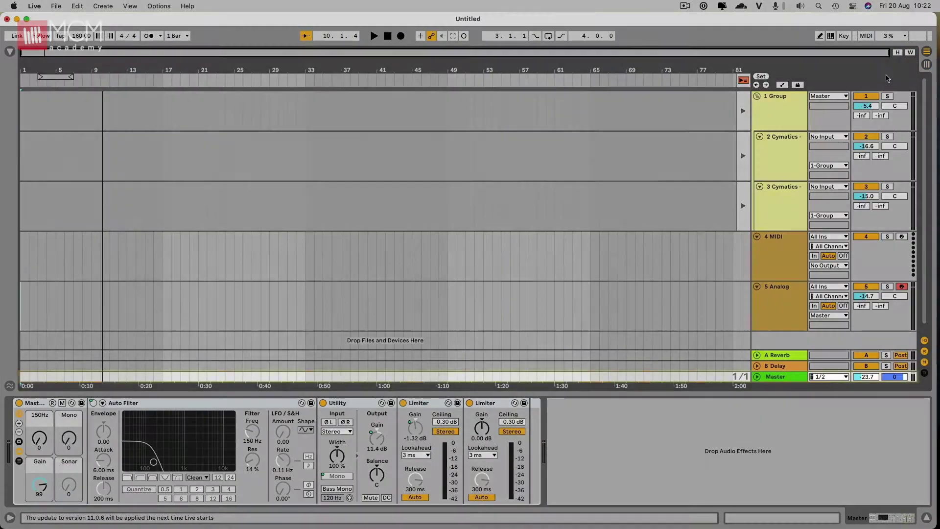
left_click(787, 377)
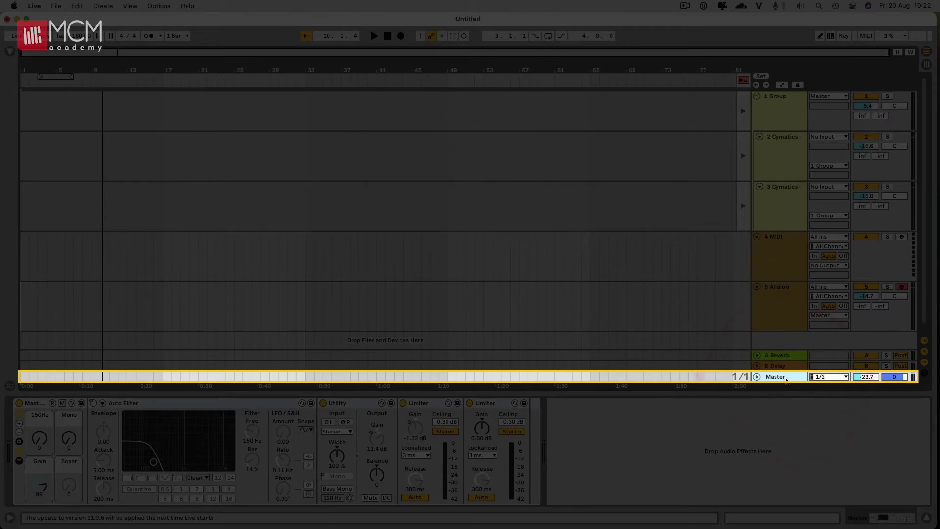
key("Tab")
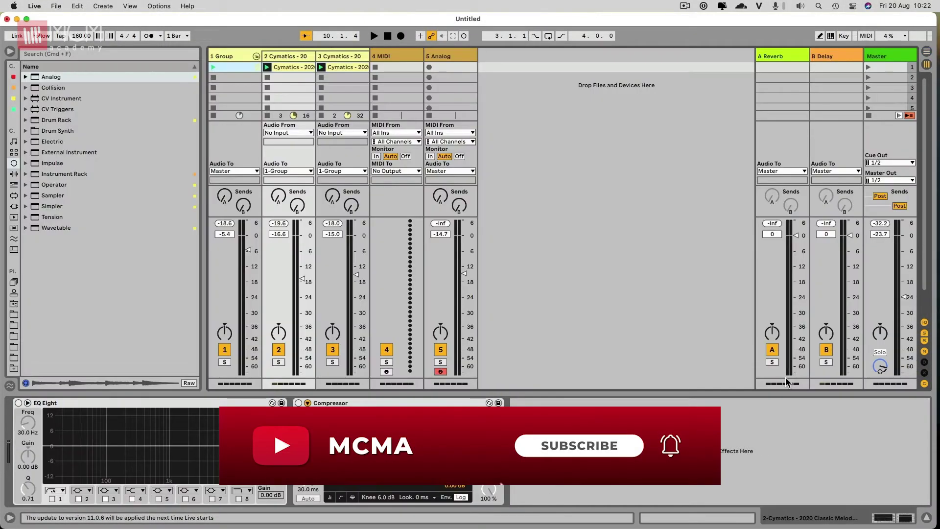
left_click(877, 58)
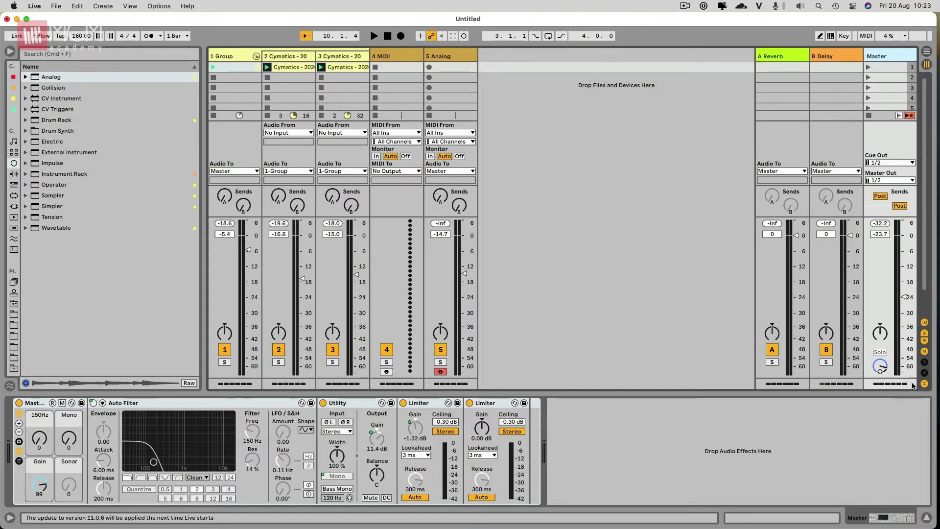
Show the crossfader section and assign the first Cymatics track to A and the second to B
left_click(924, 372)
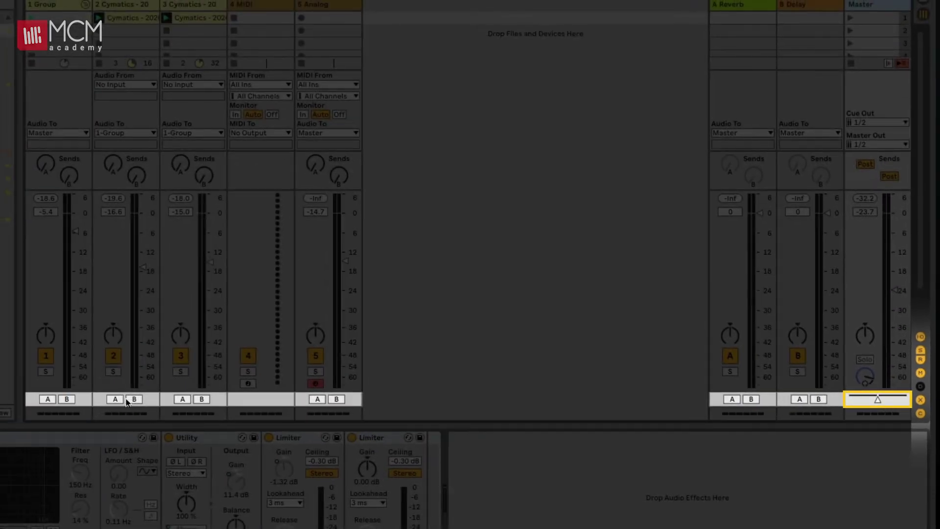
left_click(115, 399)
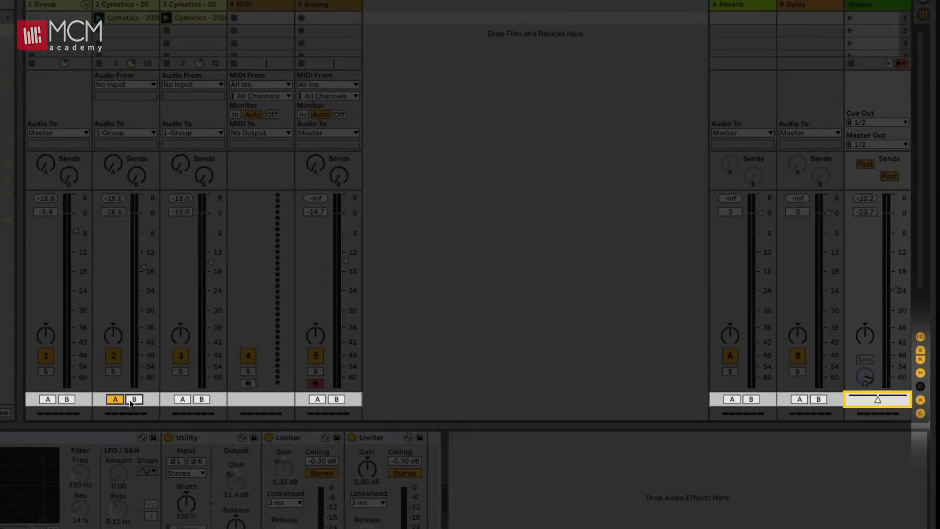
left_click(202, 400)
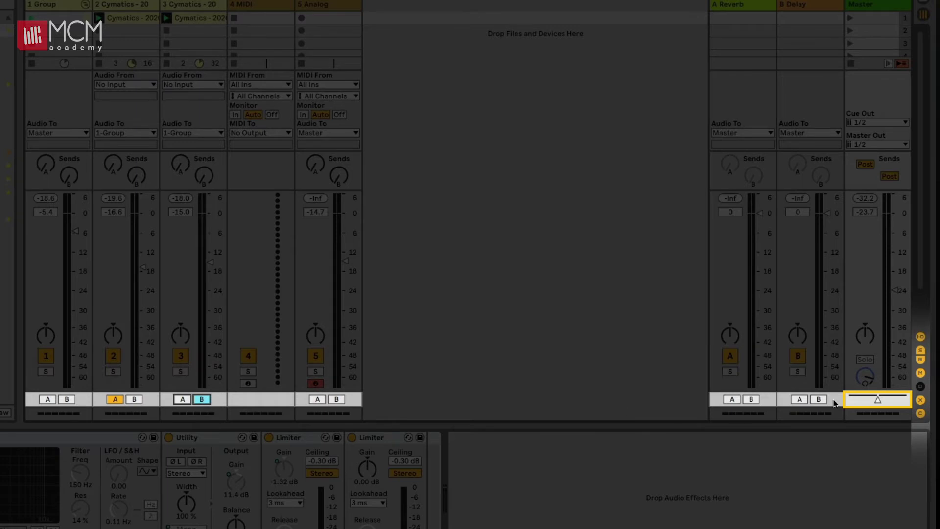
left_click(877, 400)
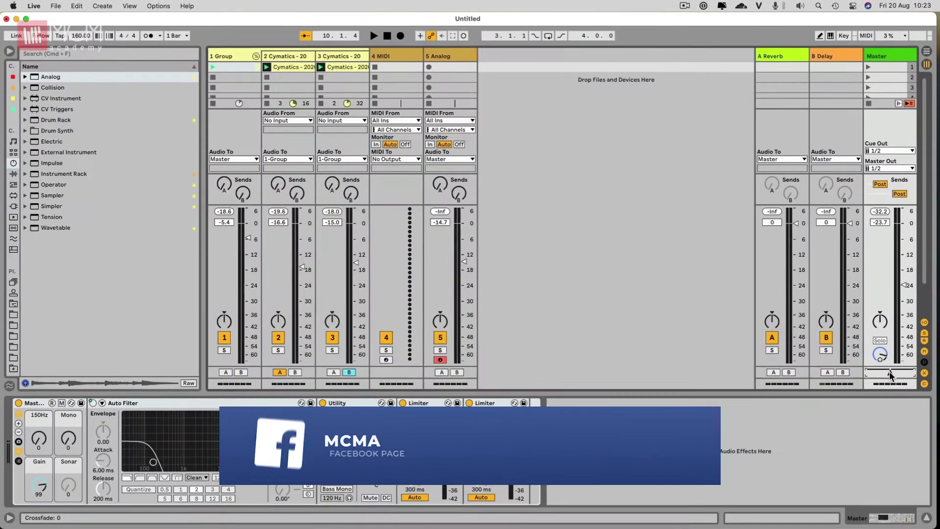
Check the crossfader's curve options, keeping Constant Power
right_click(890, 371)
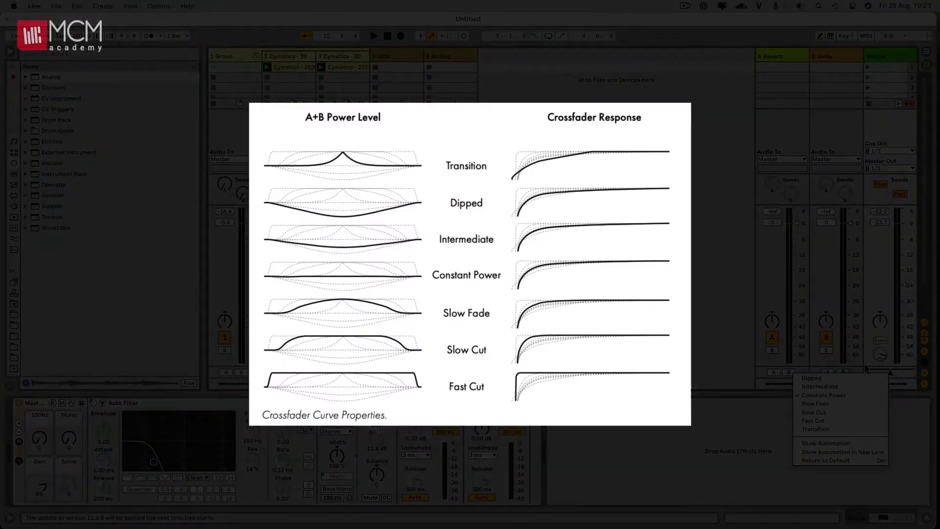
left_click(865, 365)
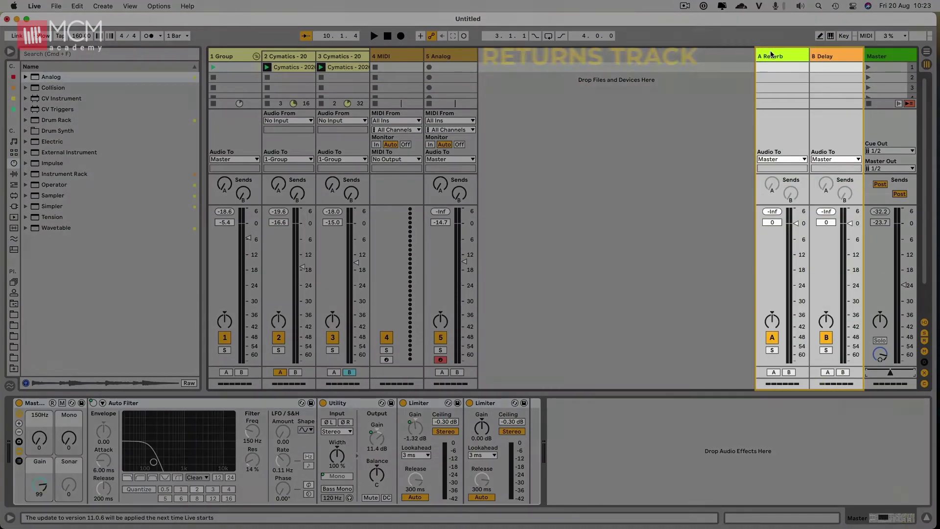
Examine the Reverb and Delay return tracks, hide and restore the returns section, and show the Reverb track's device
left_click(773, 56)
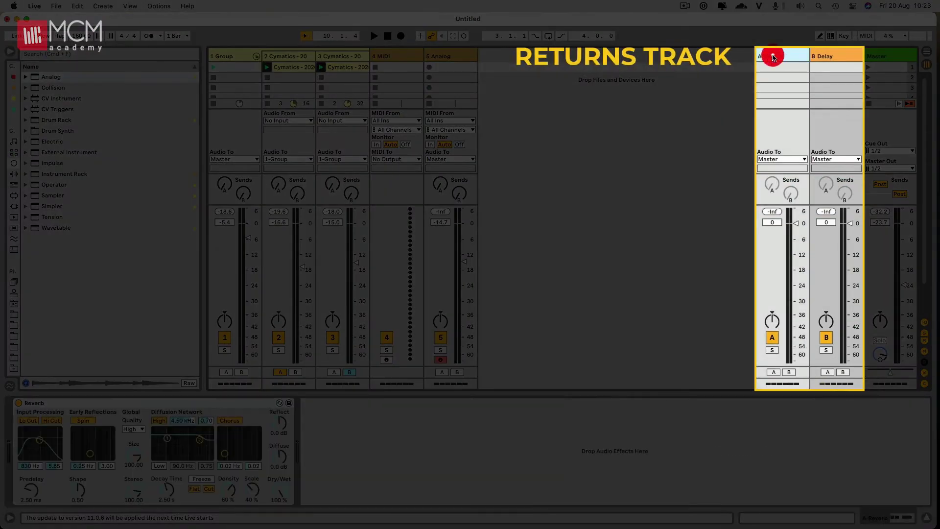
left_click(826, 58)
left_click(791, 59)
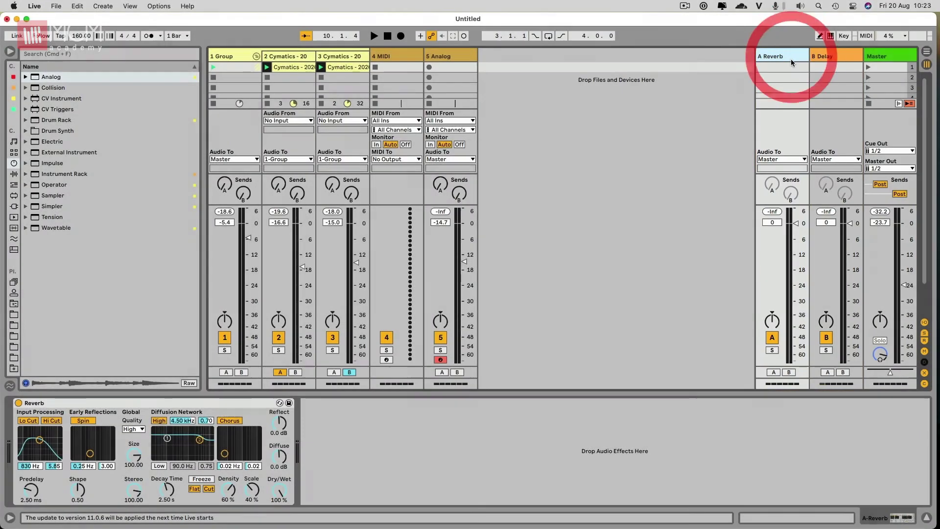
left_click(924, 341)
left_click(923, 341)
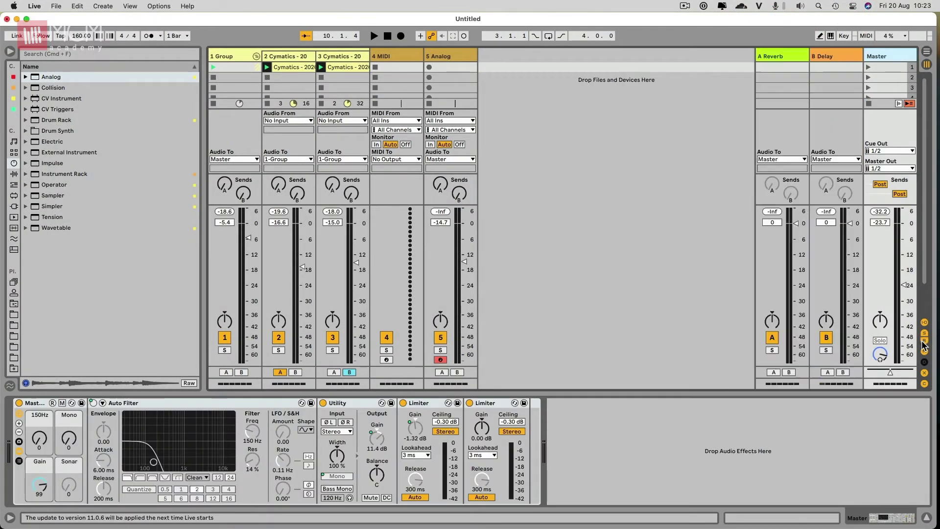
left_click(774, 57)
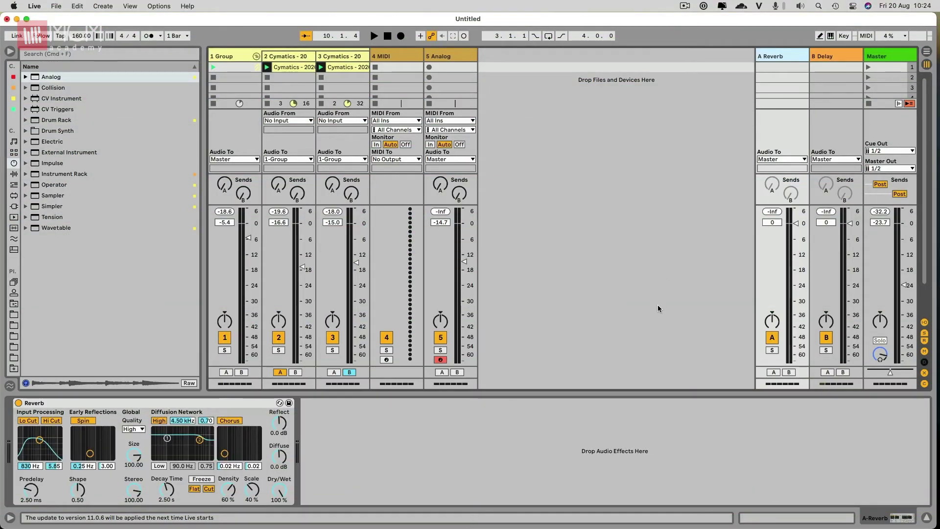
Play the clips and try the solo of each Cymatics track and of the group track, leaving every solo off
left_click(277, 351)
key("space")
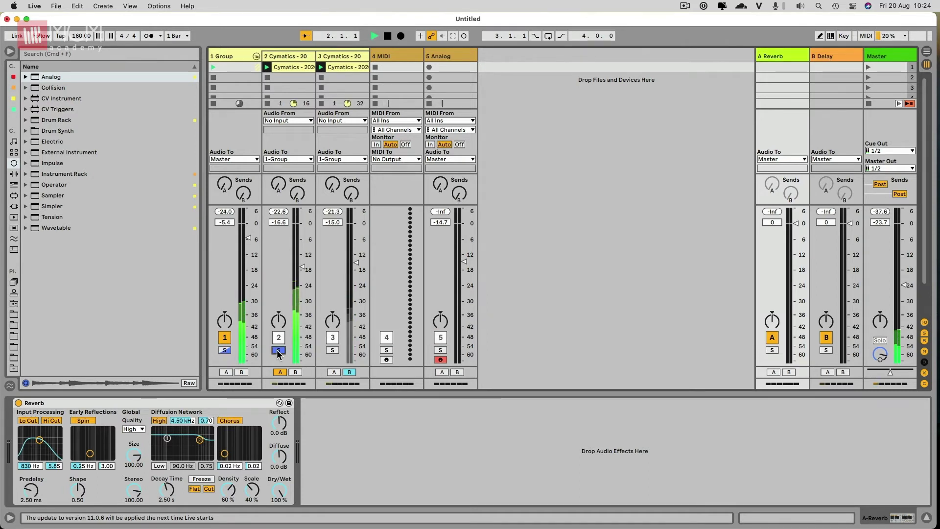
left_click(333, 351)
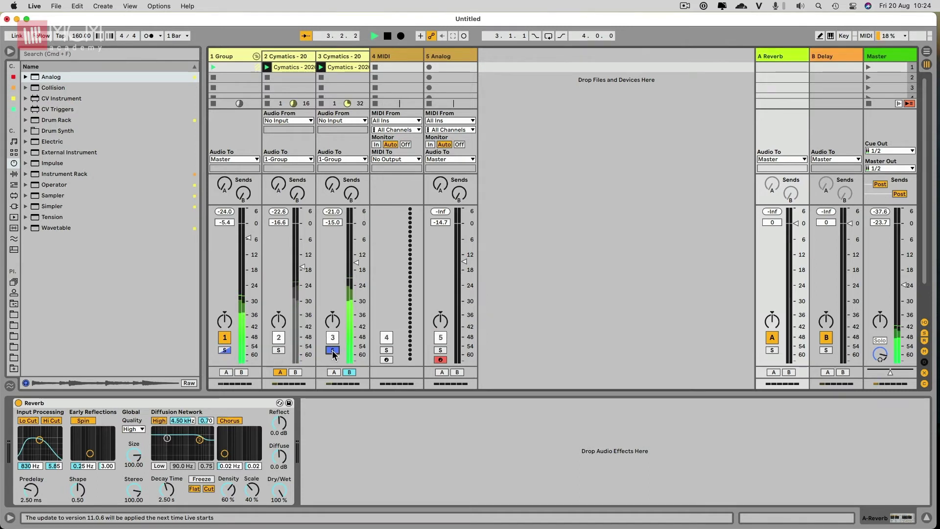
left_click(278, 350)
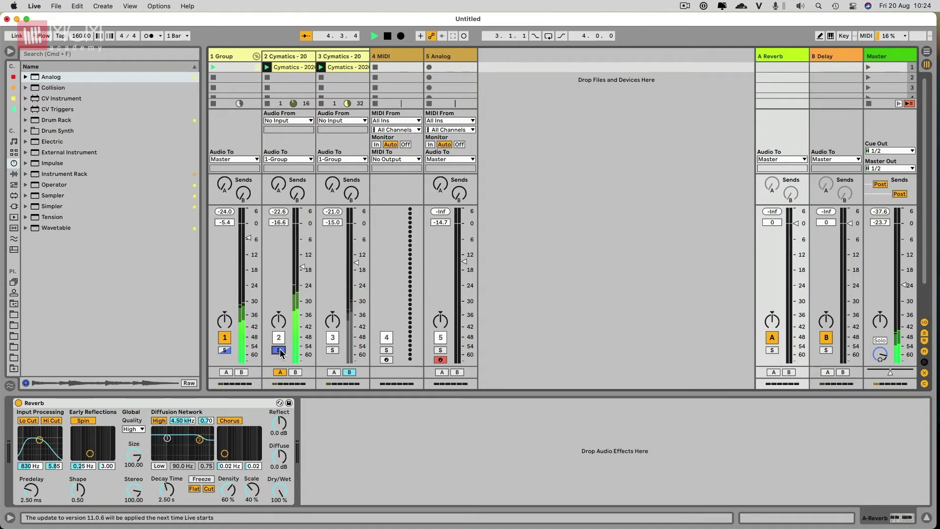
left_click(278, 350)
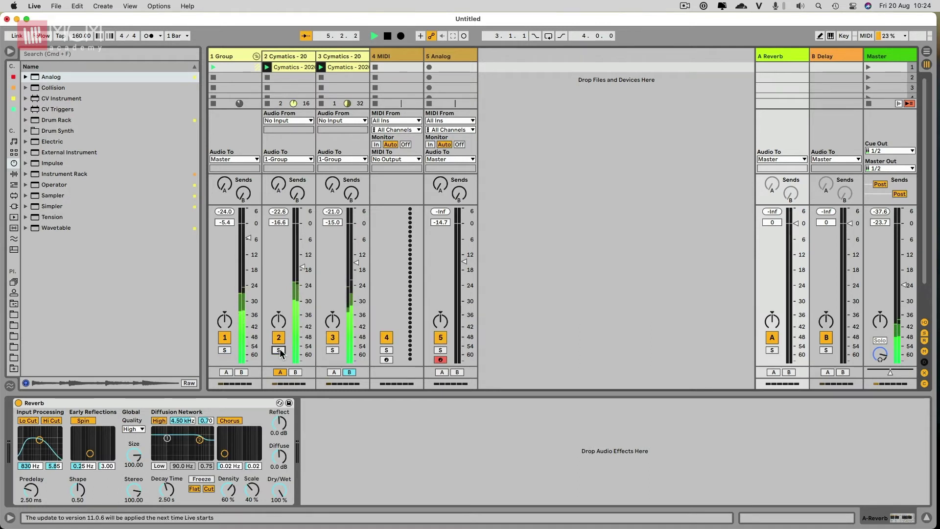
left_click(223, 350)
left_click(223, 350)
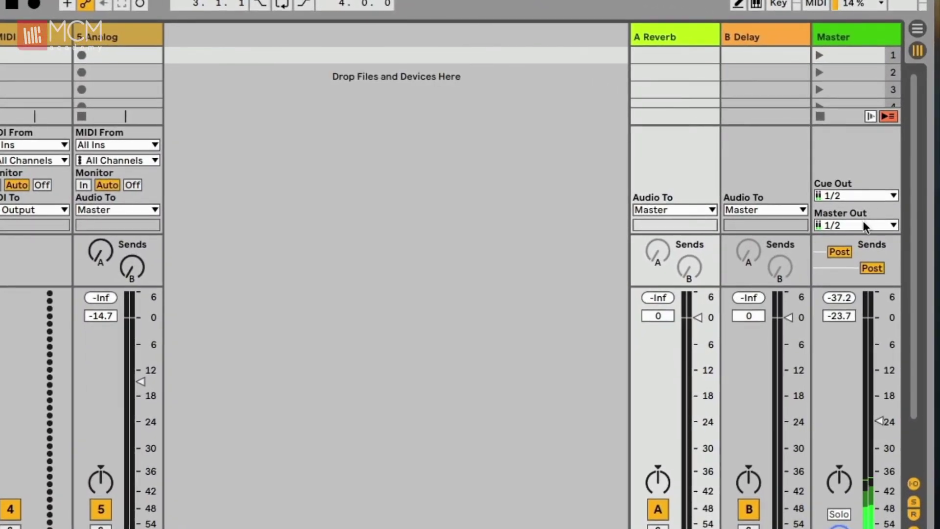
Route the Master track's Master Out to 1 and its Cue Out to 2
left_click(863, 225)
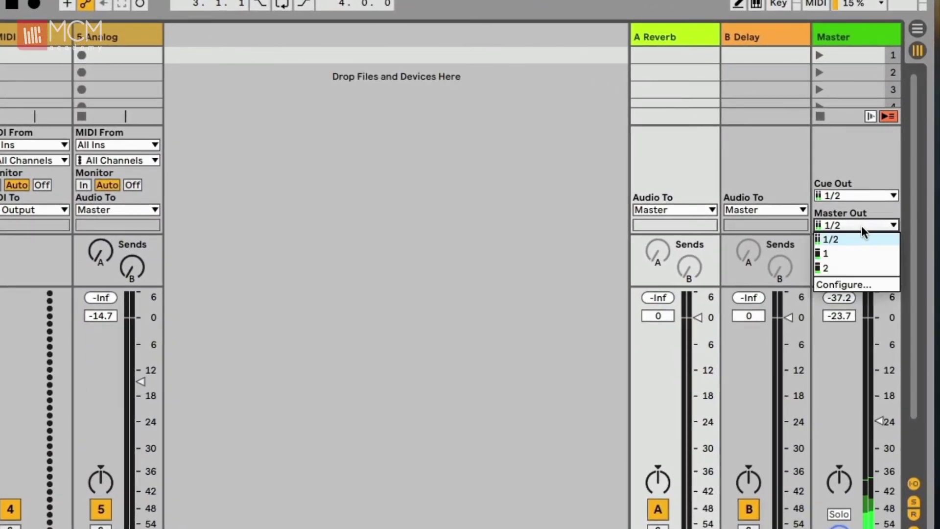
left_click(859, 251)
left_click(871, 195)
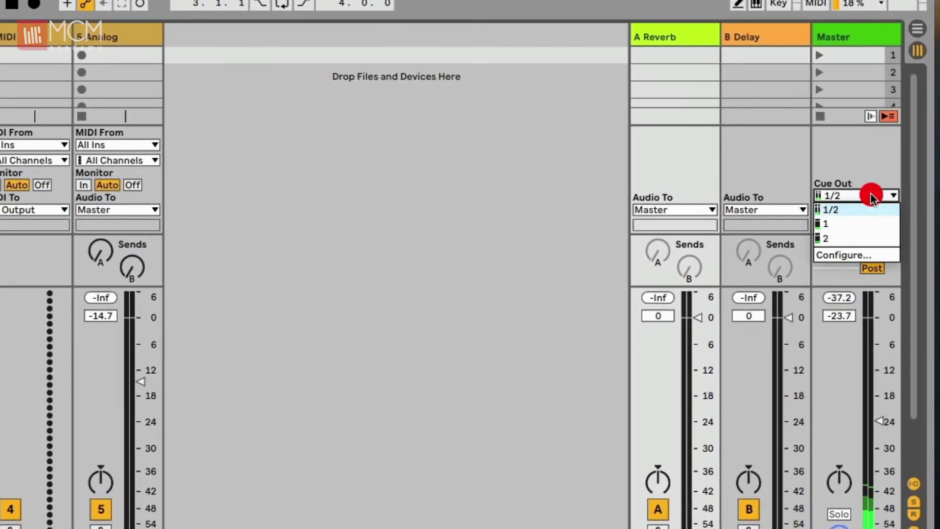
left_click(859, 237)
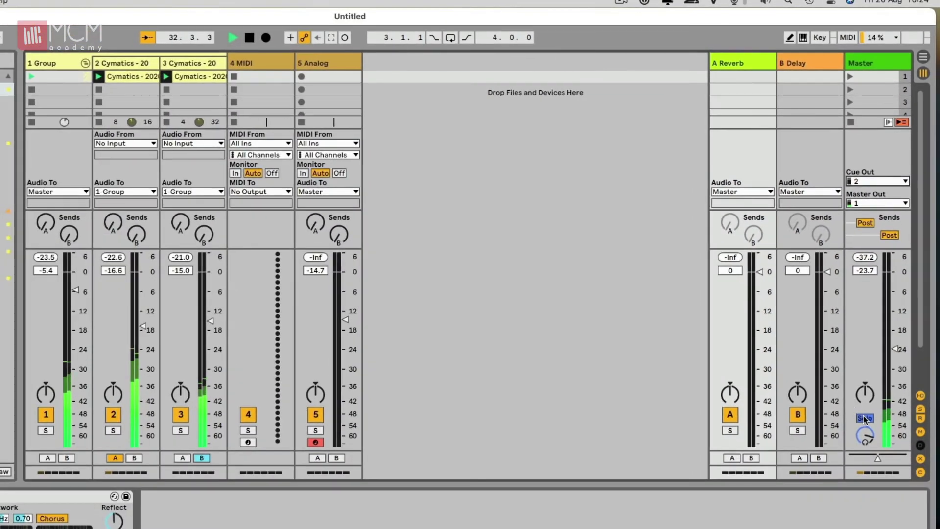
Stop playback, switch the Master track from Solo to Cue mode and try the cue switches of both Cymatics tracks
key("space")
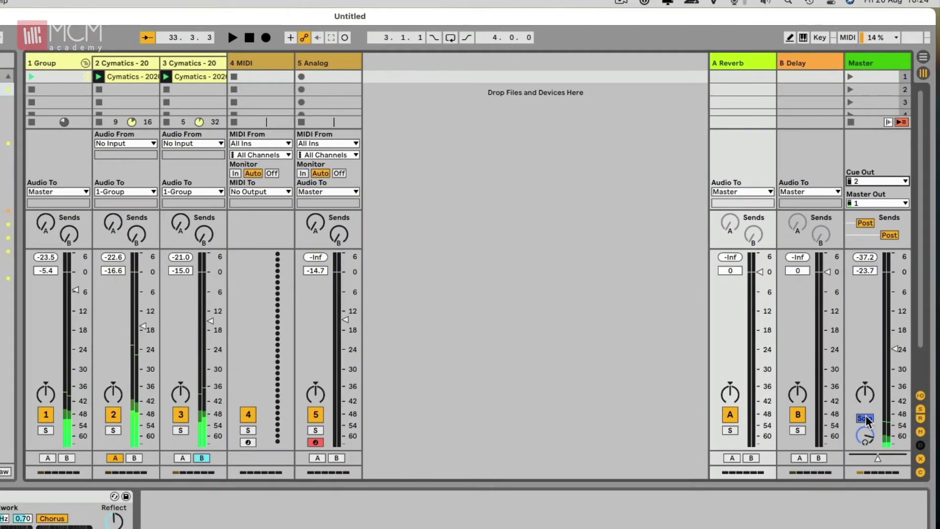
left_click(865, 418)
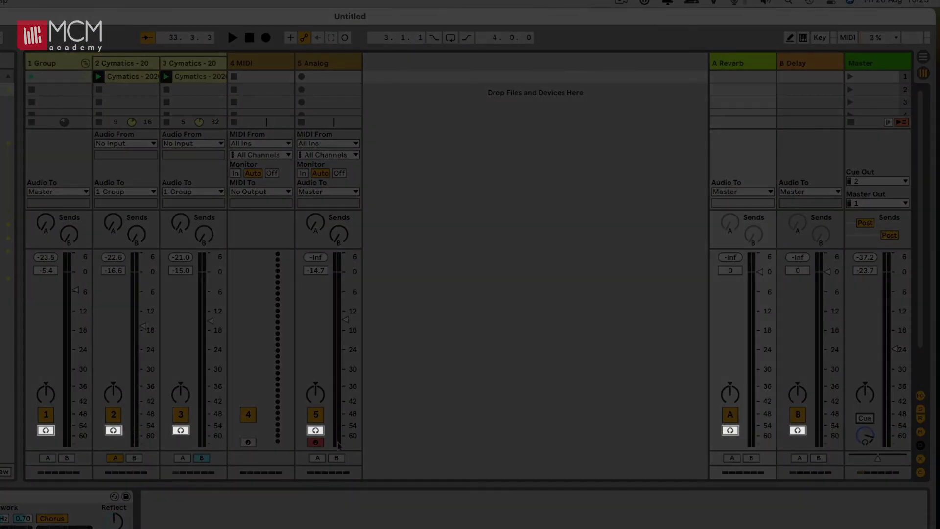
left_click(180, 430)
left_click(180, 430)
left_click(114, 430)
left_click(117, 430)
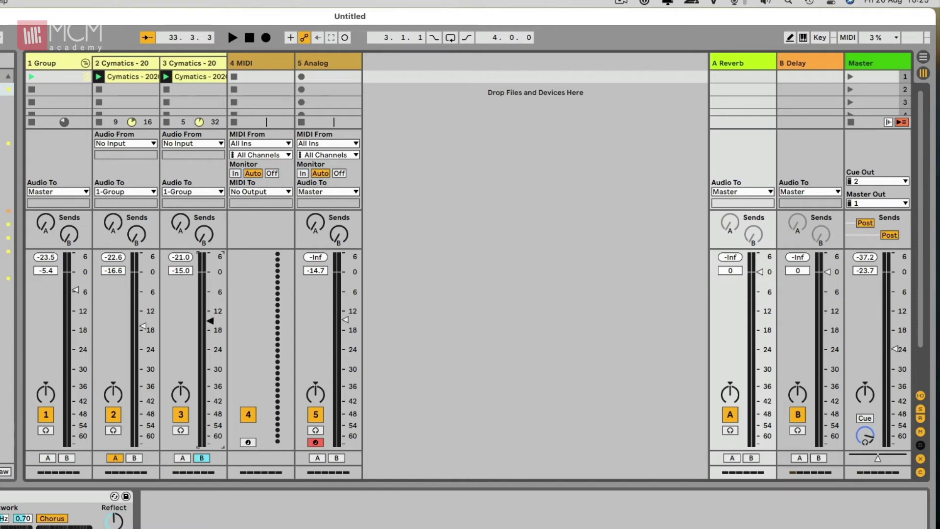
Lower the second Cymatics track's volume to -inf and, during playback, try cueing each Cymatics track in turn
left_click_drag(210, 320, 211, 444)
key("space")
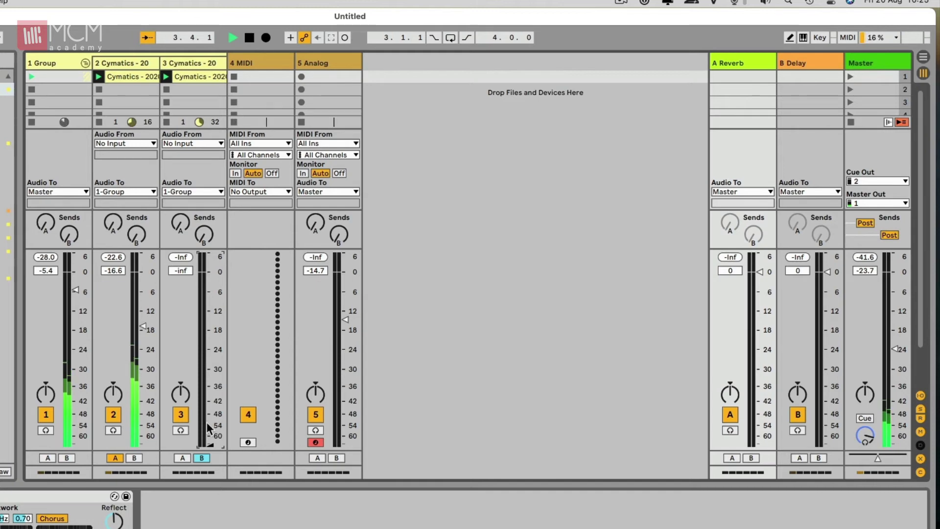
left_click(186, 432)
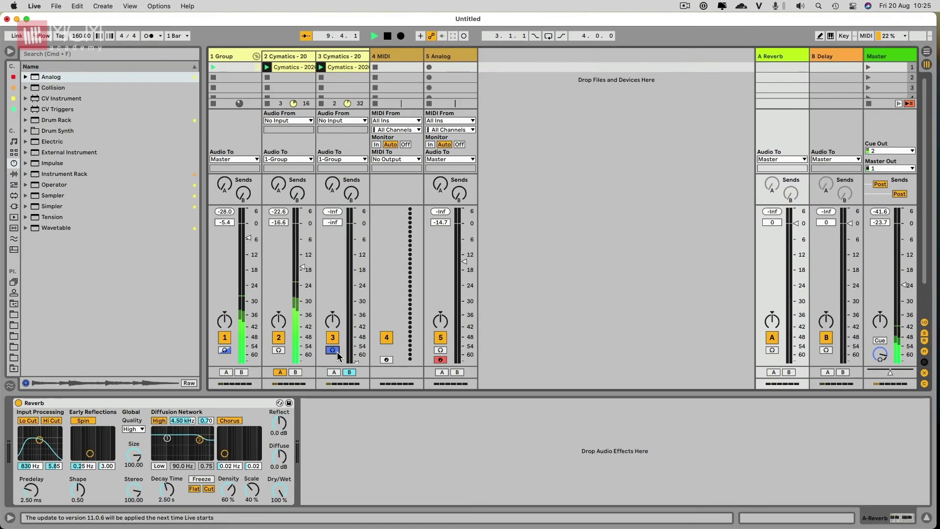
left_click(186, 433)
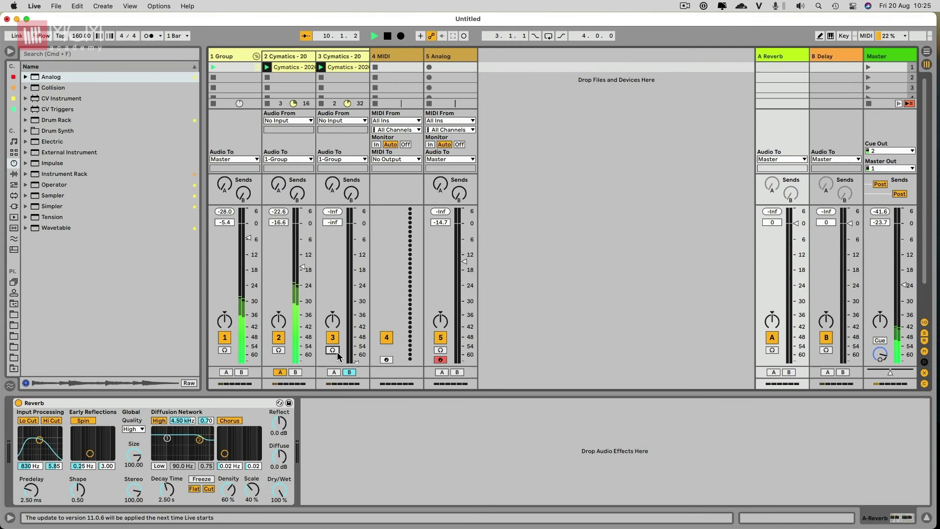
left_click(279, 350)
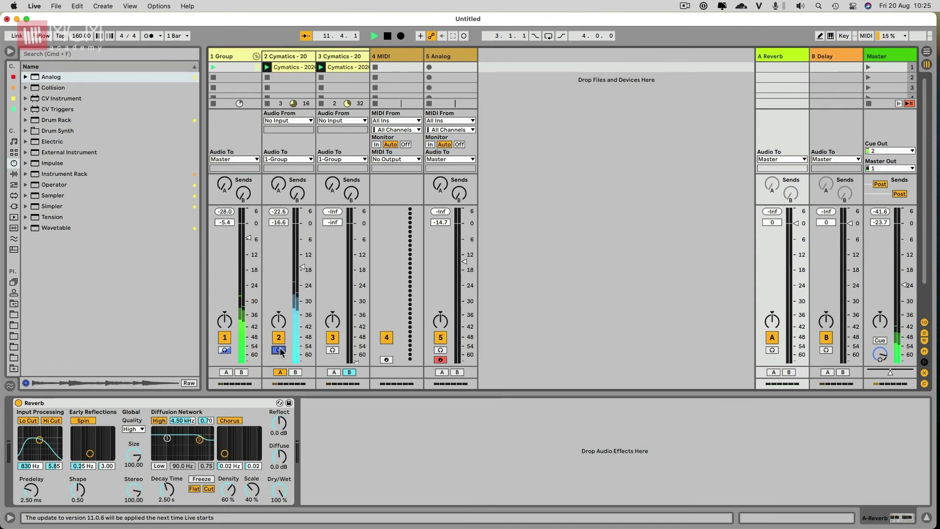
left_click(279, 350)
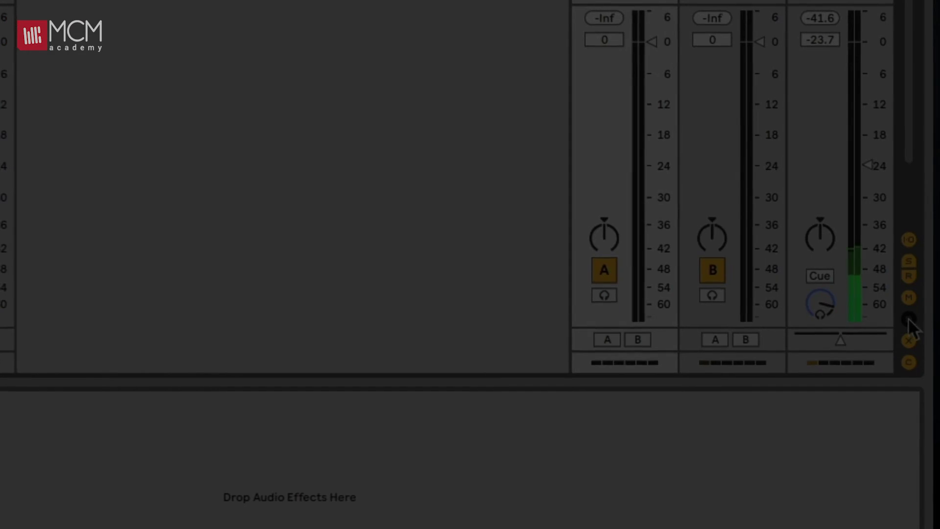
Show the track delay section, try a 4 ms delay on the first Cymatics track and reset it to 0 ms
left_click(909, 320)
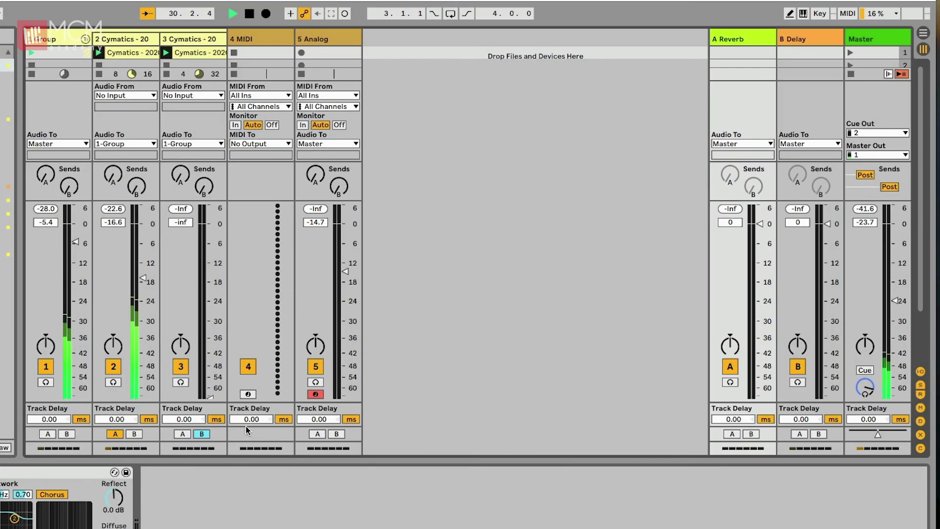
mouse_move(121, 420)
left_mouse_down()
mouse_move(121, 441)
mouse_move(121, 406)
left_mouse_up()
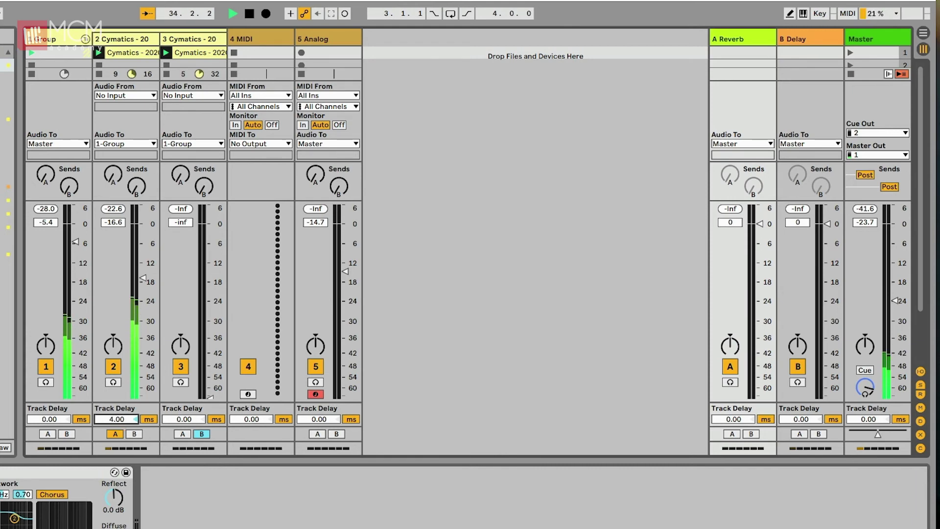
left_click_drag(122, 418, 121, 409)
key("Delete")
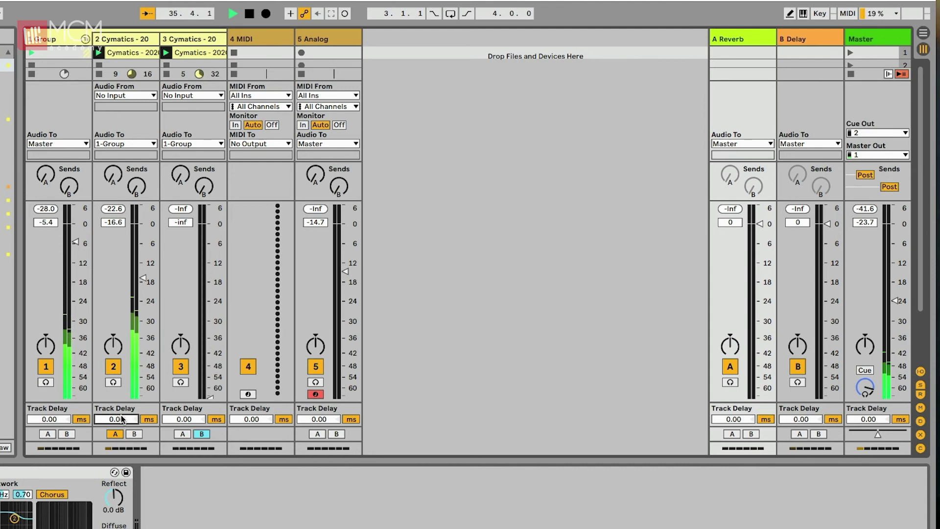